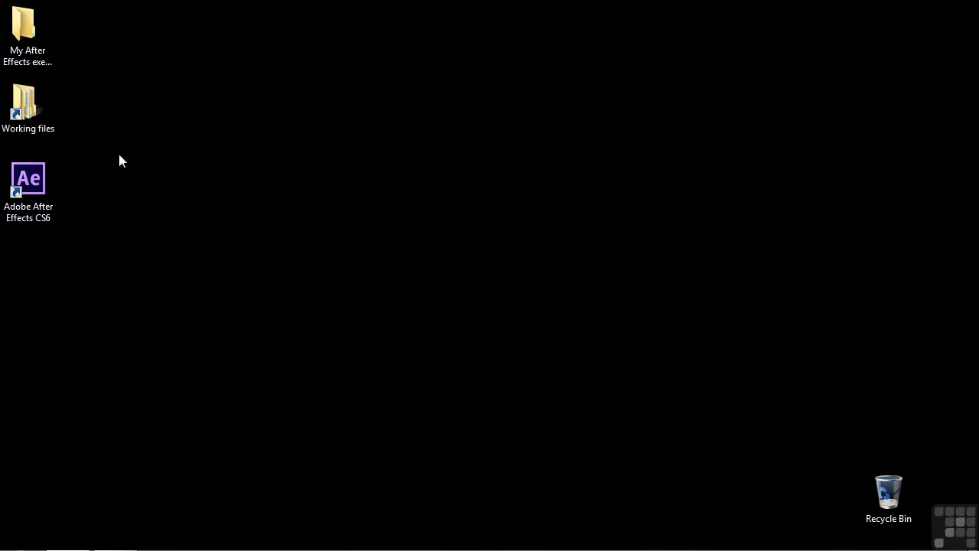
# Step: Open the project 2001-3D-camera-tracking.aep from the After Effects projects folder in Working files
pyautogui.doubleClick(28, 124)
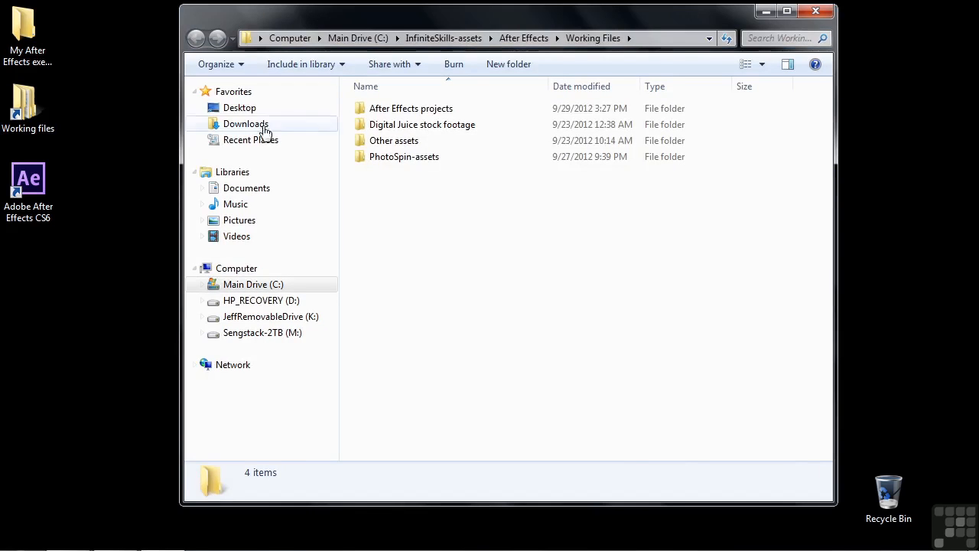
pyautogui.doubleClick(382, 108)
pyautogui.scroll(-15, 484, 280)
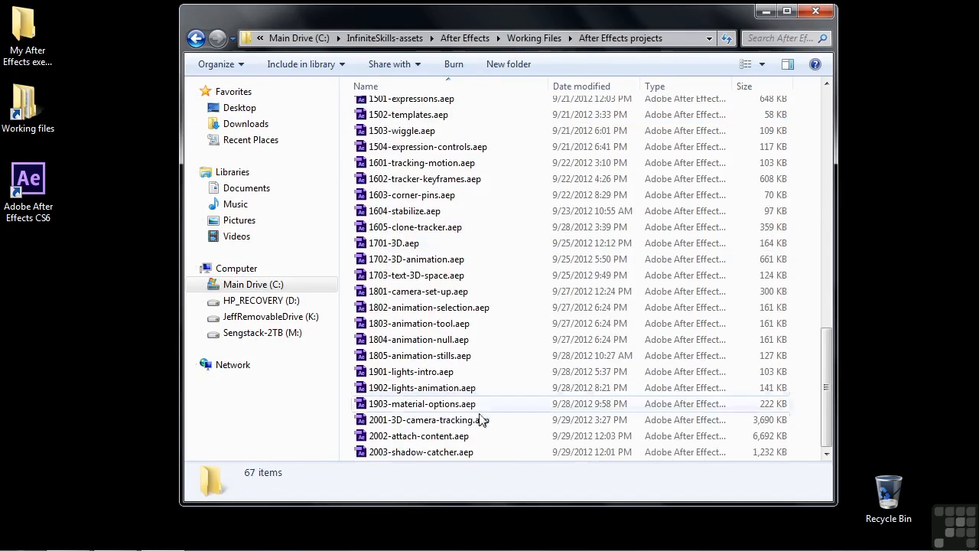
pyautogui.doubleClick(440, 422)
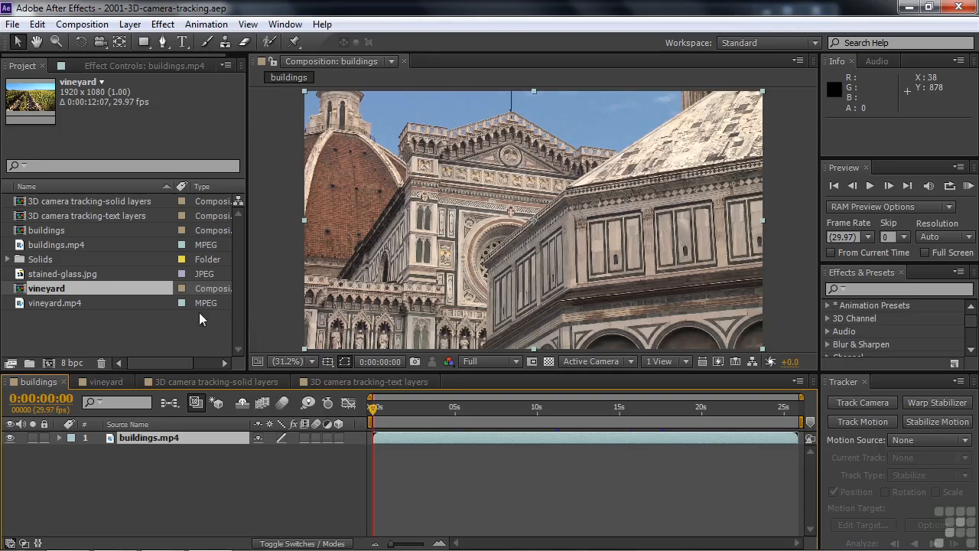
# Step: Preview the raw footage in the buildings and vineyard compositions by moving through their timelines
pyautogui.click(378, 407)
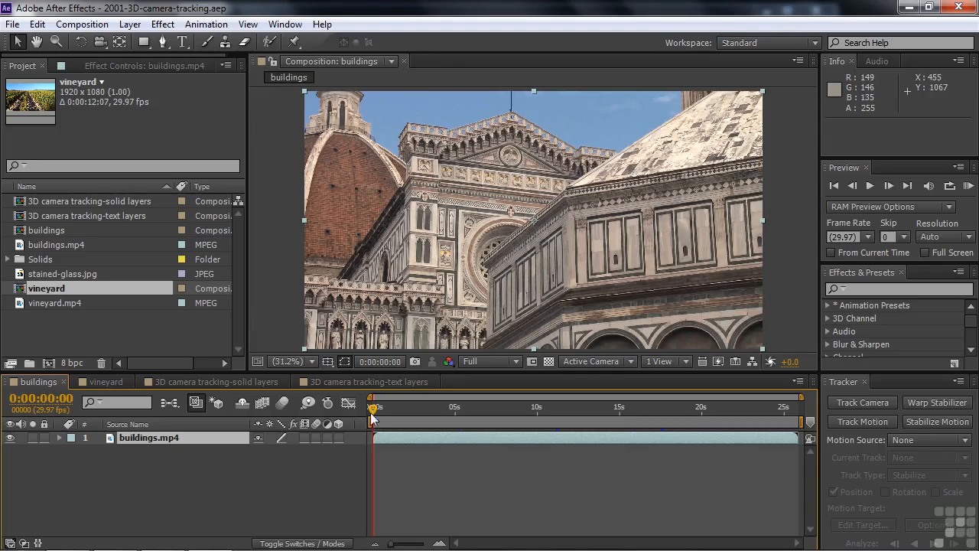
pyautogui.moveTo(395, 410); pyautogui.dragTo(462, 410)
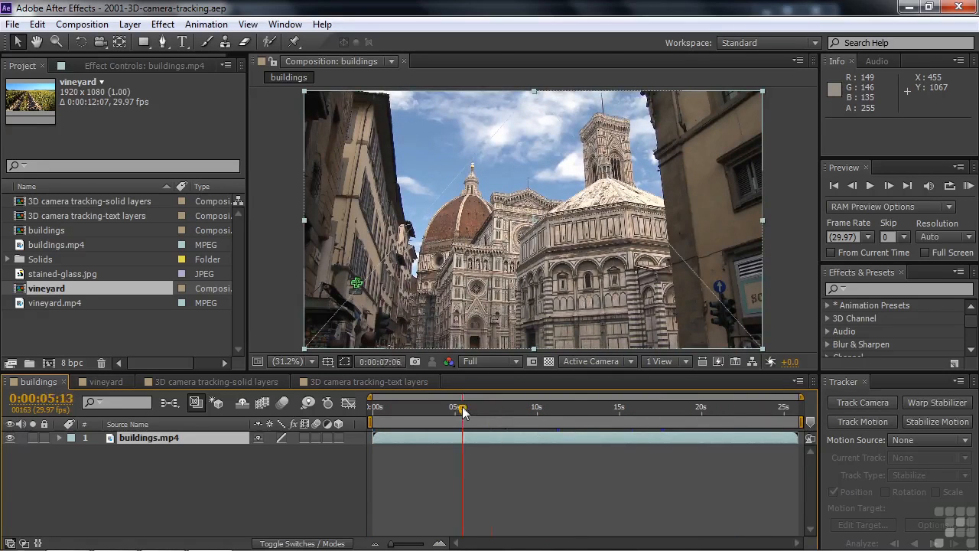
pyautogui.click(106, 381)
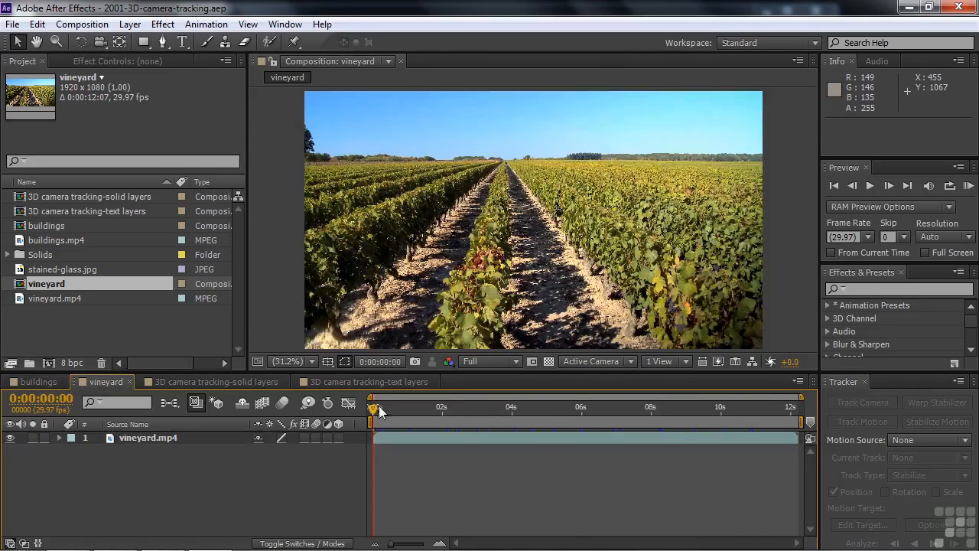
pyautogui.moveTo(374, 409)
pyautogui.mouseDown()
pyautogui.moveTo(742, 407)
pyautogui.moveTo(379, 417)
pyautogui.mouseUp()
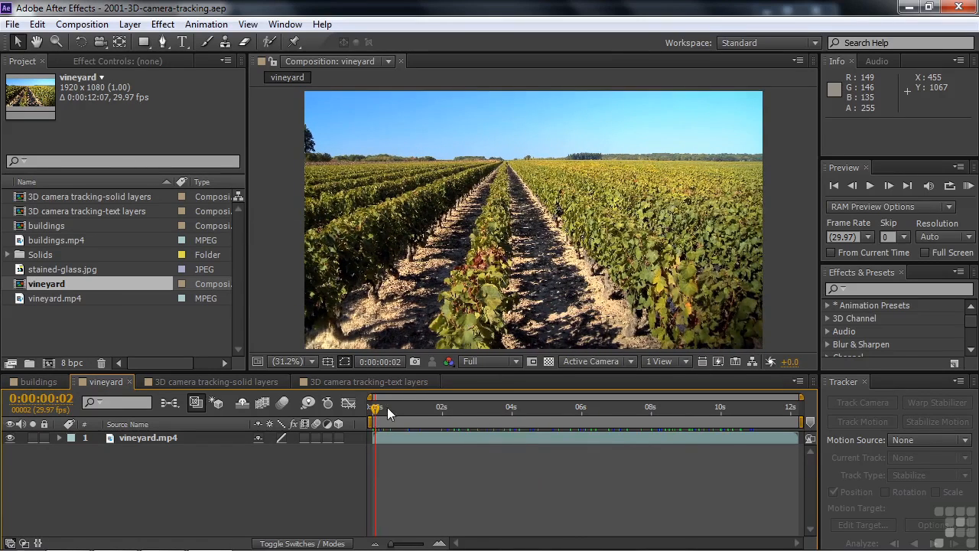
# Step: Examine the 3D camera tracking-solid layers composition over time and reveal the keyframed properties of all its layers
pyautogui.click(208, 384)
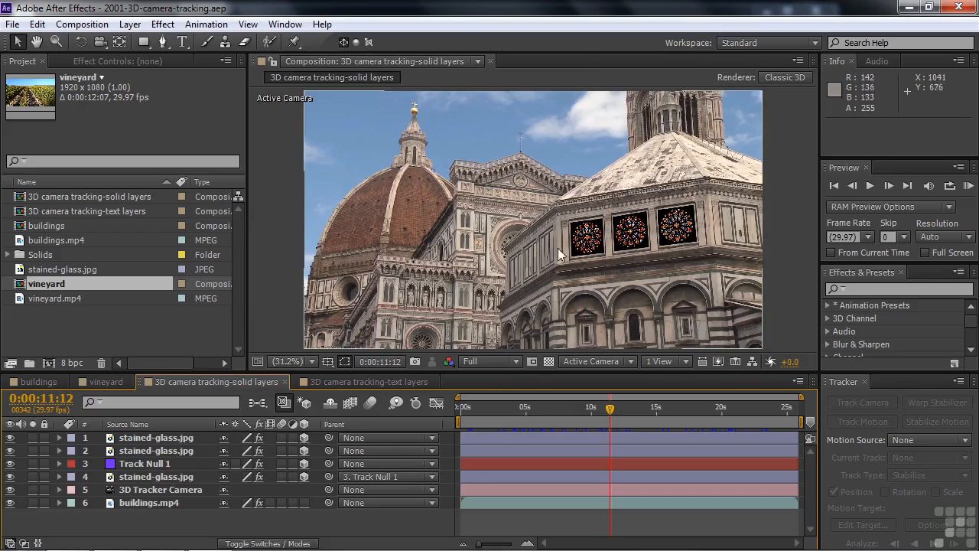
pyautogui.moveTo(609, 410); pyautogui.dragTo(535, 410)
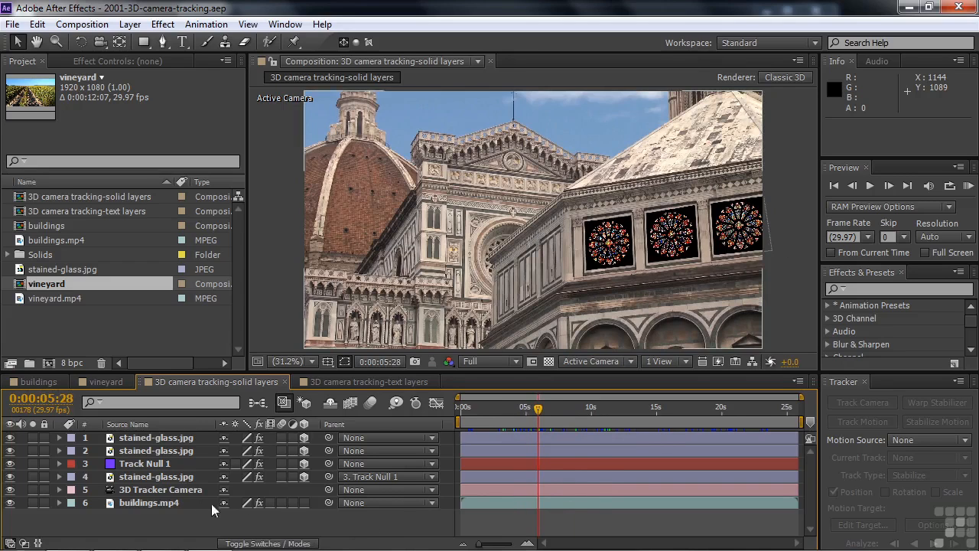
pyautogui.moveTo(170, 515); pyautogui.dragTo(144, 438)
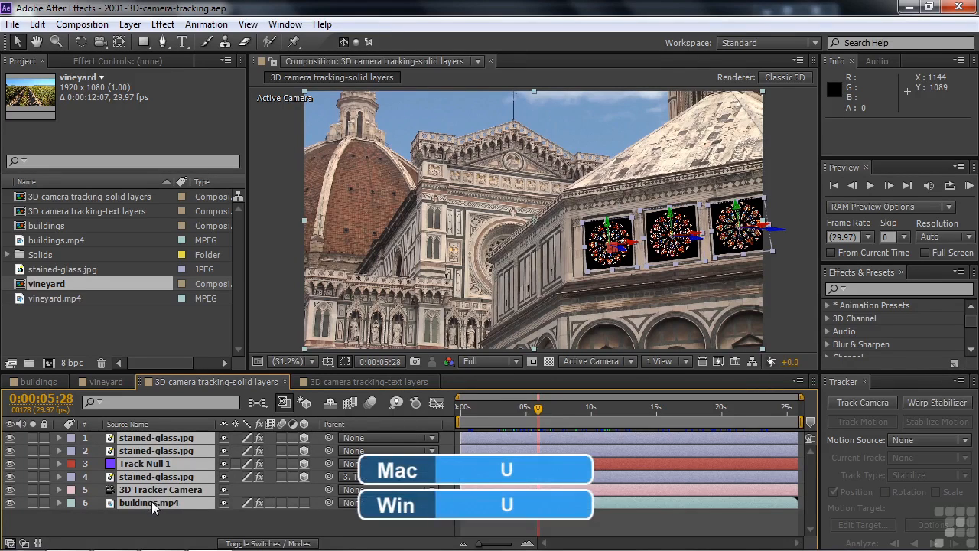
pyautogui.press('u')
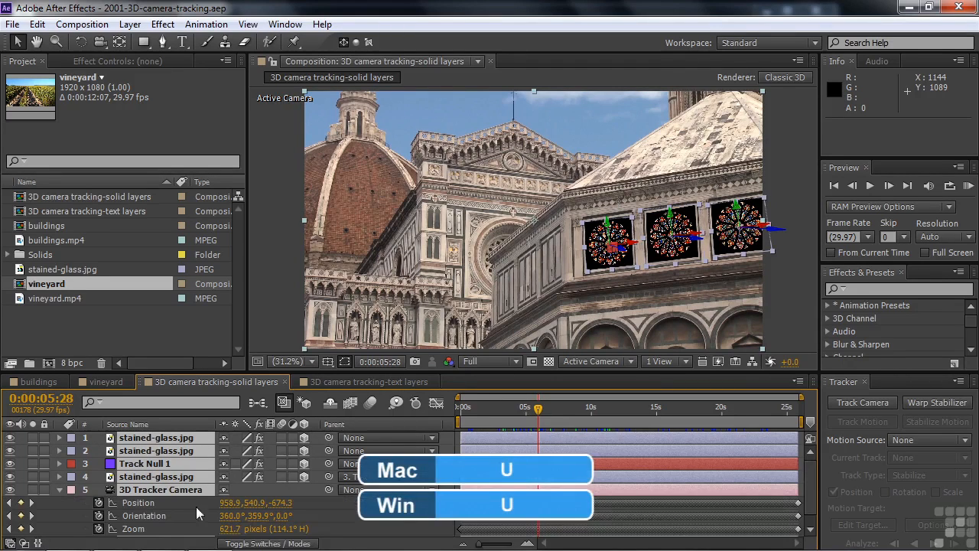
pyautogui.scroll(-1, 230, 506)
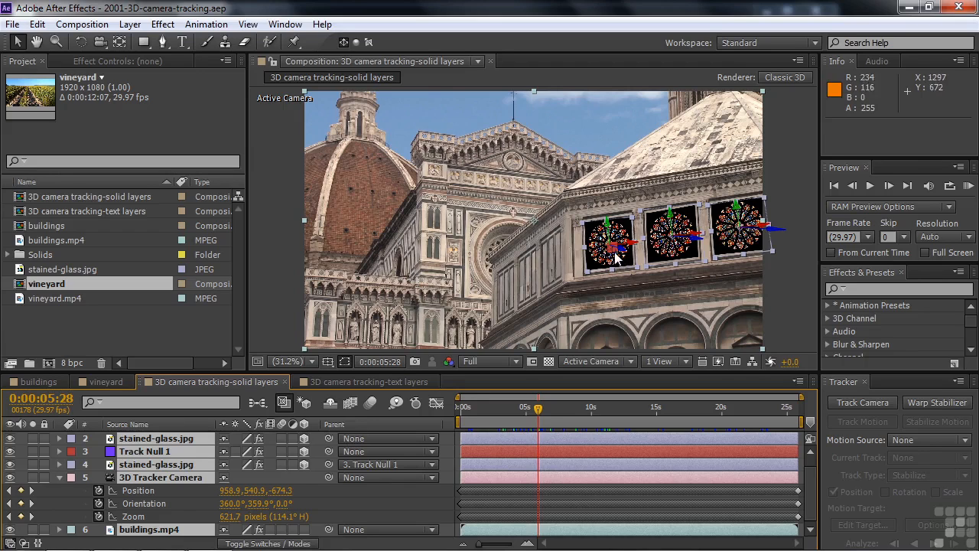
# Step: Examine how the text layers follow the camera over time in the 3D camera tracking-text layers composition
pyautogui.click(360, 379)
pyautogui.moveTo(338, 406); pyautogui.dragTo(665, 410)
pyautogui.click(476, 414)
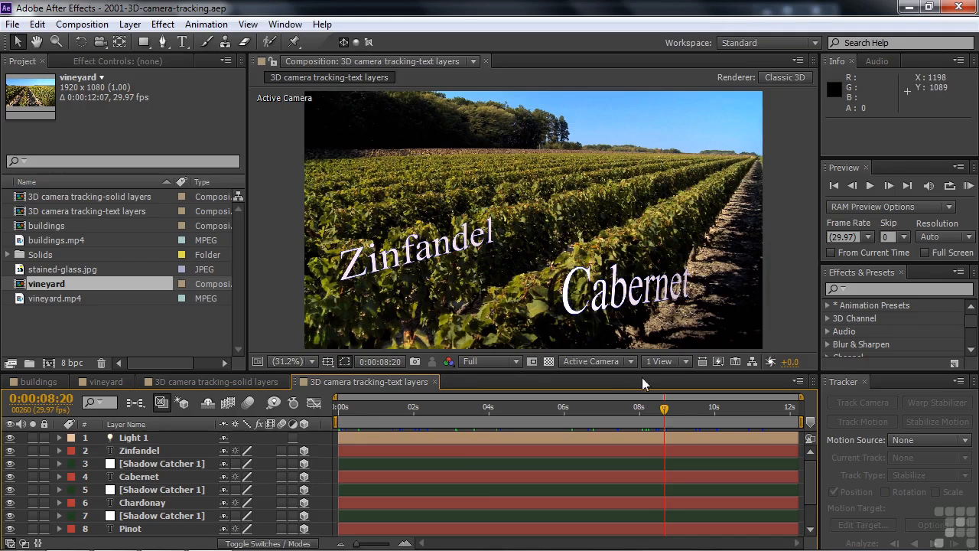
pyautogui.moveTo(665, 417); pyautogui.dragTo(350, 410)
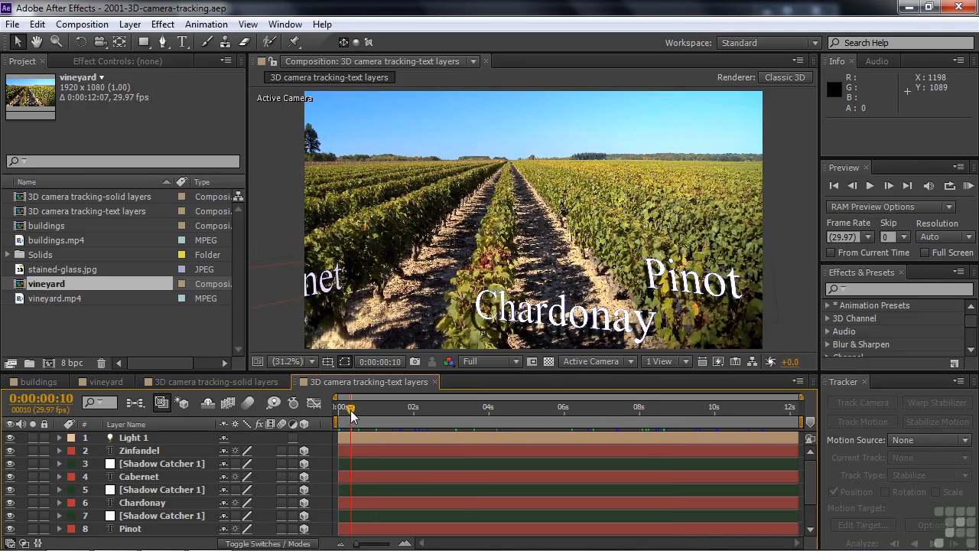
# Step: Start motion tracking on buildings.mp4 in the buildings composition and set the track type to Perspective corner pin
pyautogui.click(36, 382)
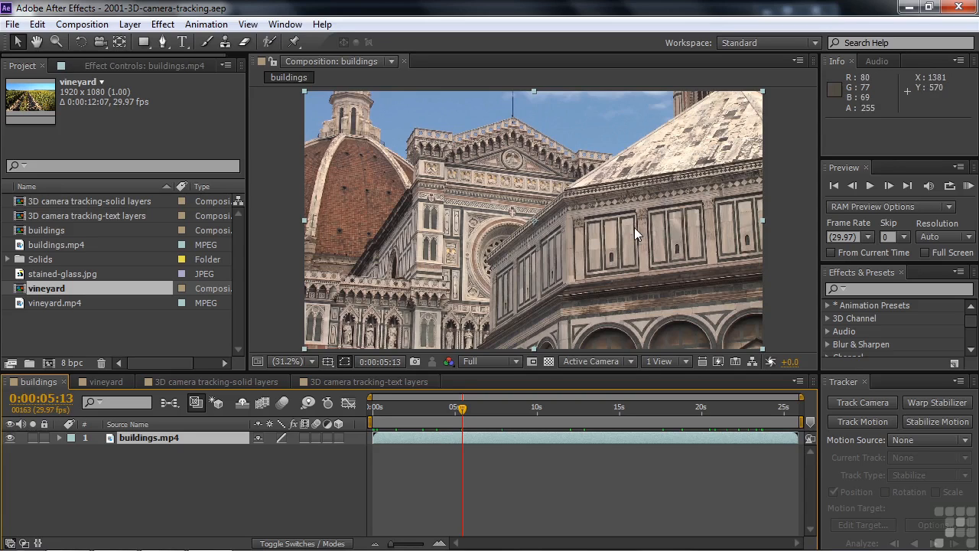
pyautogui.click(861, 422)
pyautogui.click(964, 475)
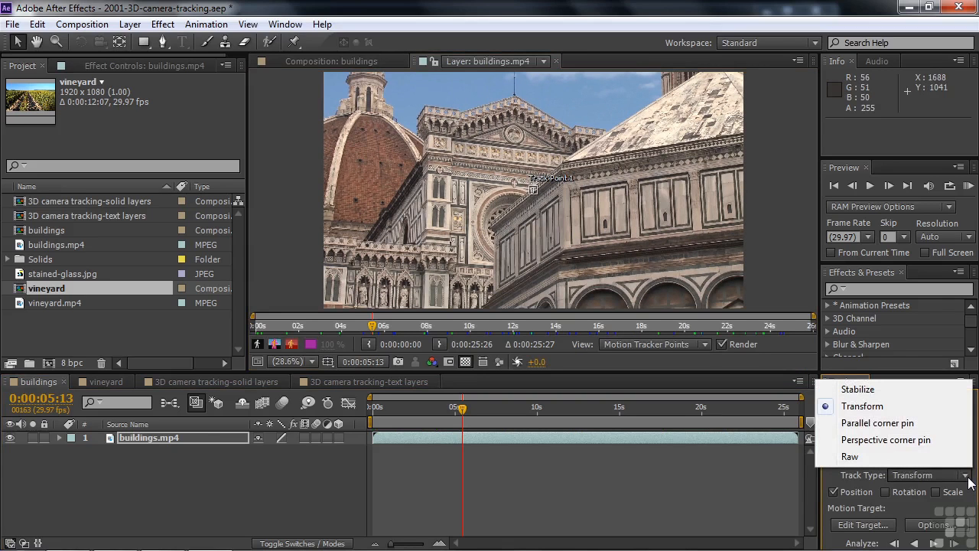
pyautogui.click(917, 441)
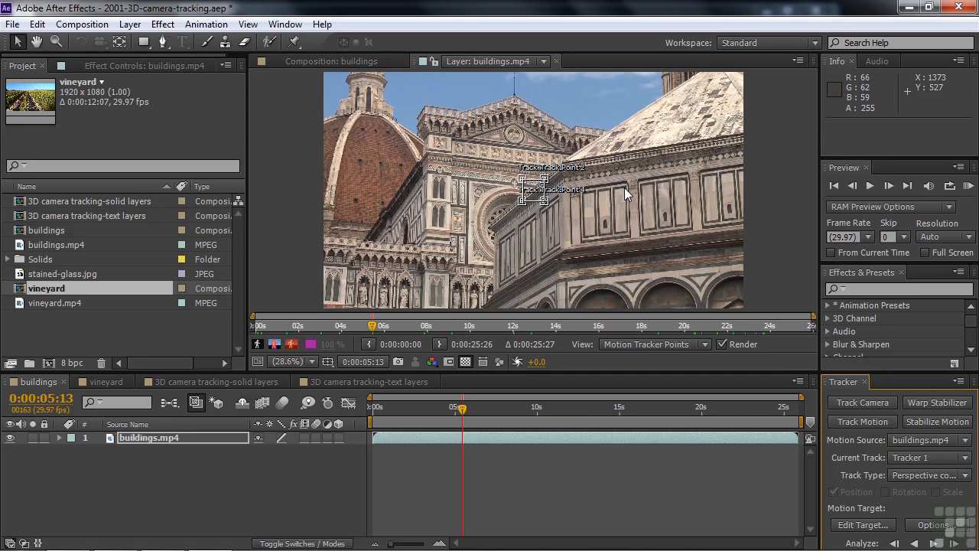
# Step: Look at the vineyard composition, return to buildings, and search the effects for "3d camer"
pyautogui.click(119, 382)
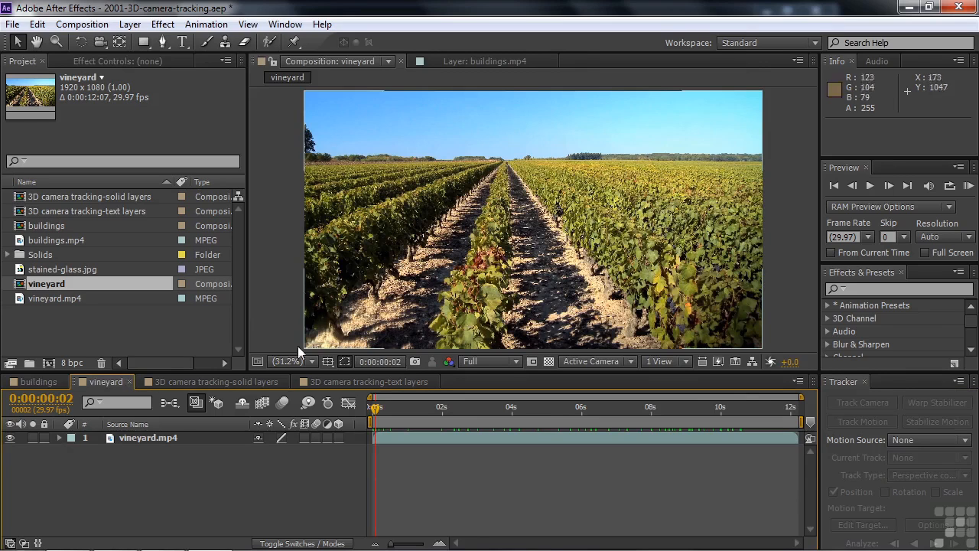
pyautogui.click(48, 381)
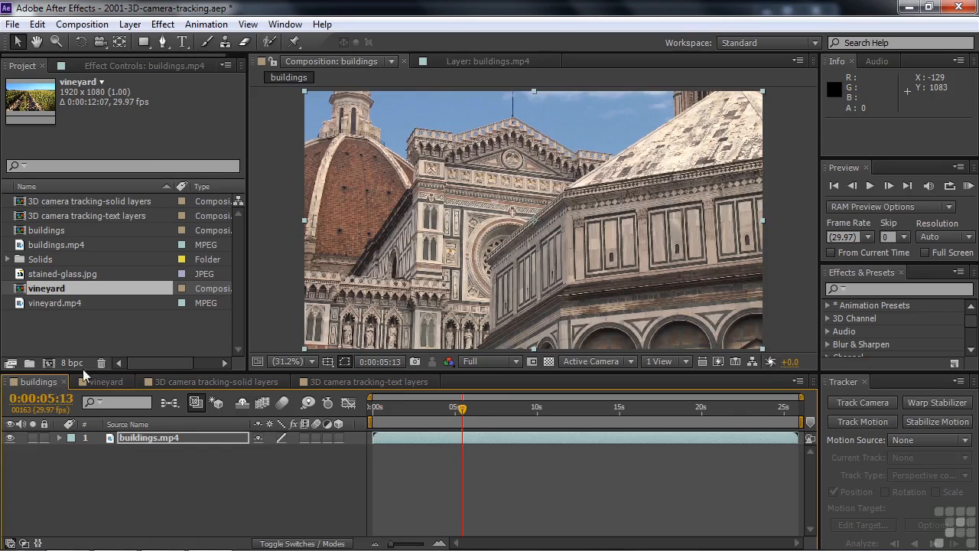
pyautogui.click(861, 289)
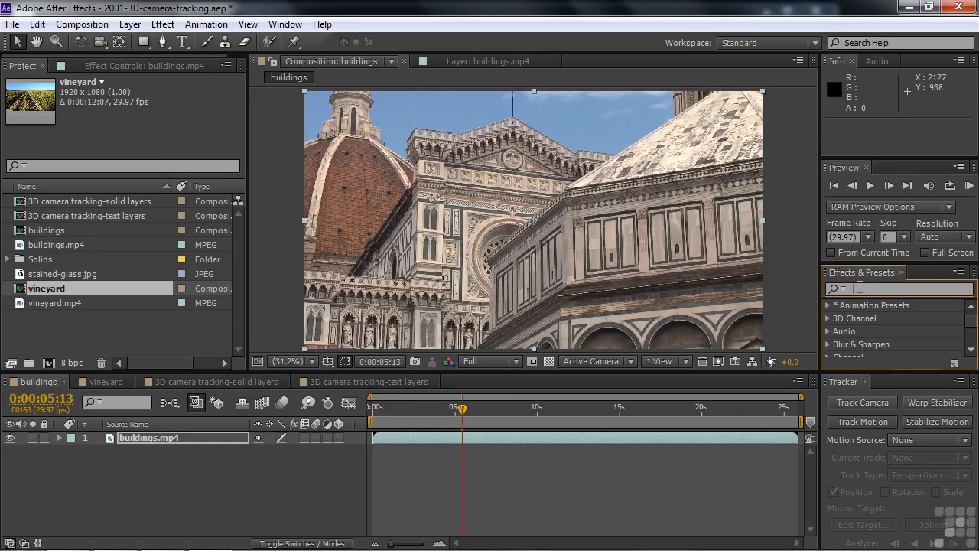
pyautogui.write('3d camer')
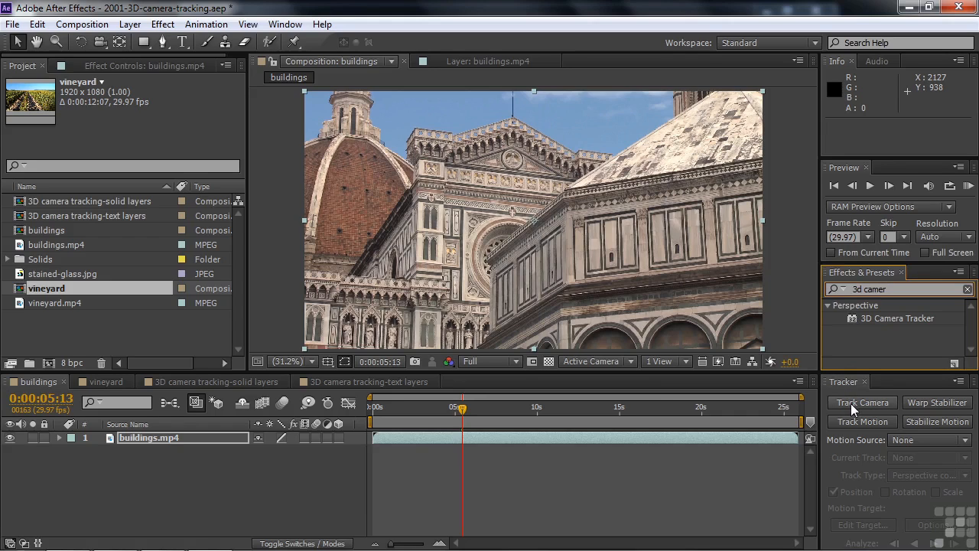
pyautogui.click(183, 439)
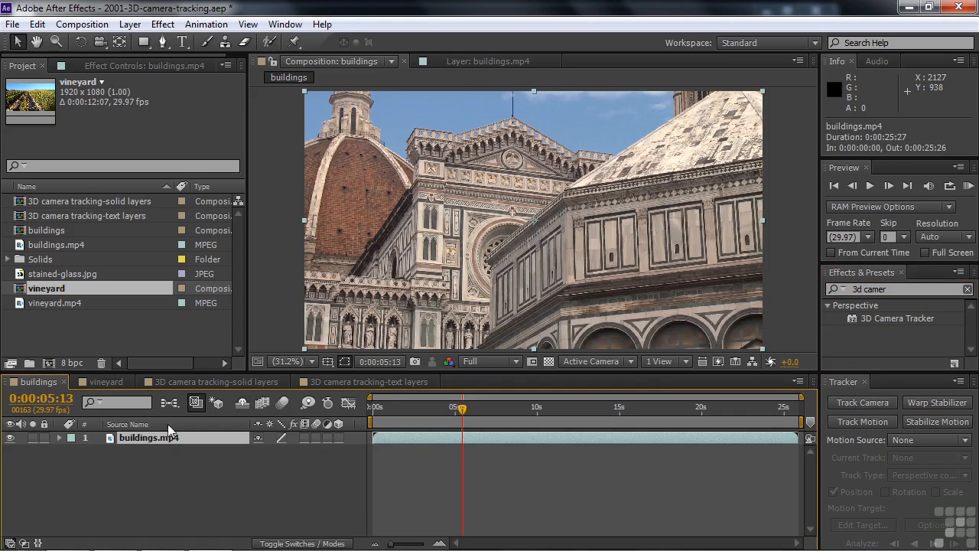
pyautogui.click(161, 25)
pyautogui.moveTo(216, 303)
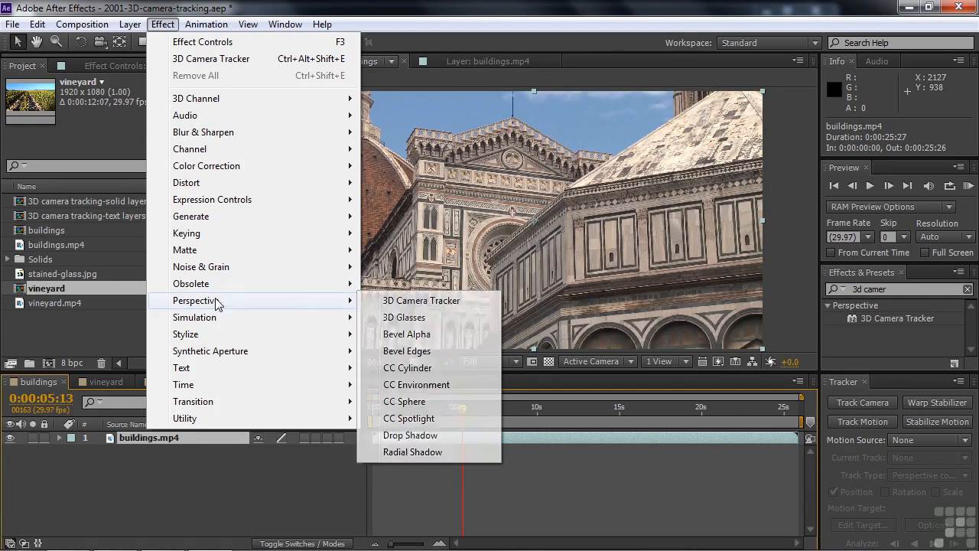
pyautogui.click(305, 464)
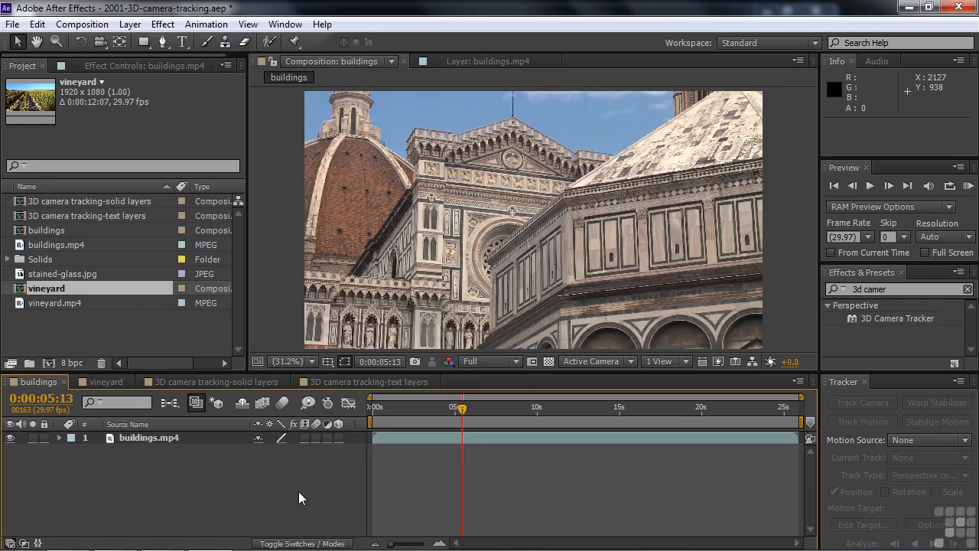
# Step: Apply the 3D Camera Tracker effect to the buildings.mp4 layer
pyautogui.click(182, 436)
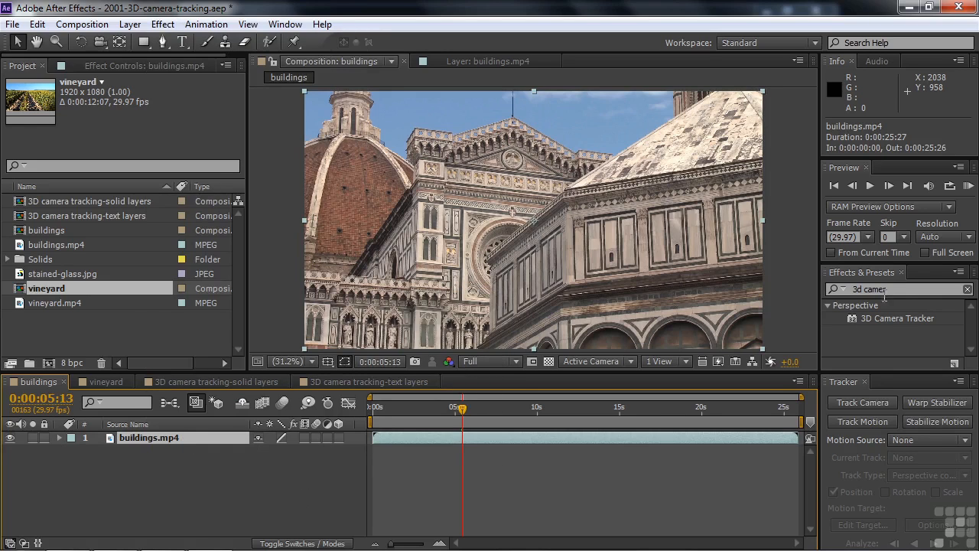
pyautogui.doubleClick(855, 317)
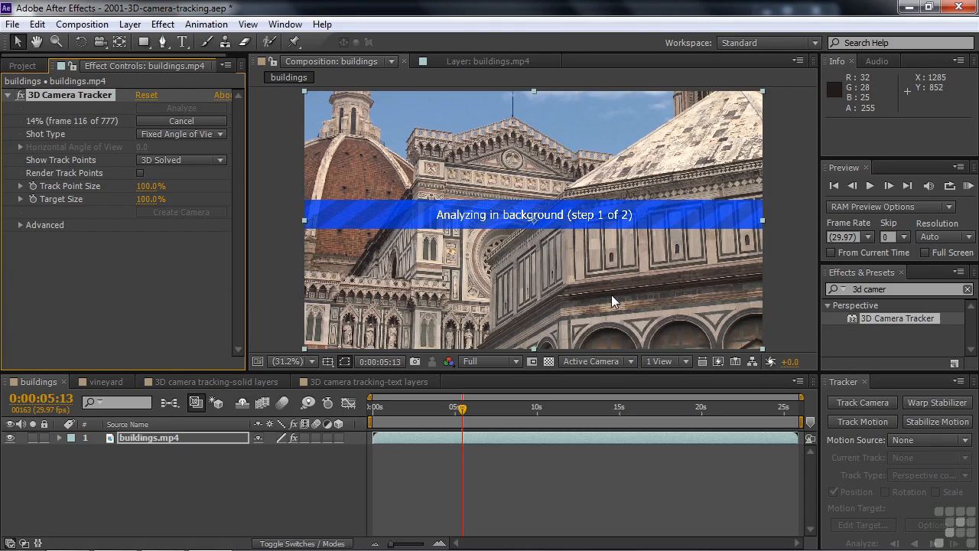
# Step: In the 3D camera tracking-solid layers composition, collapse the tracker camera's properties and display the track points of buildings.mp4
pyautogui.click(221, 382)
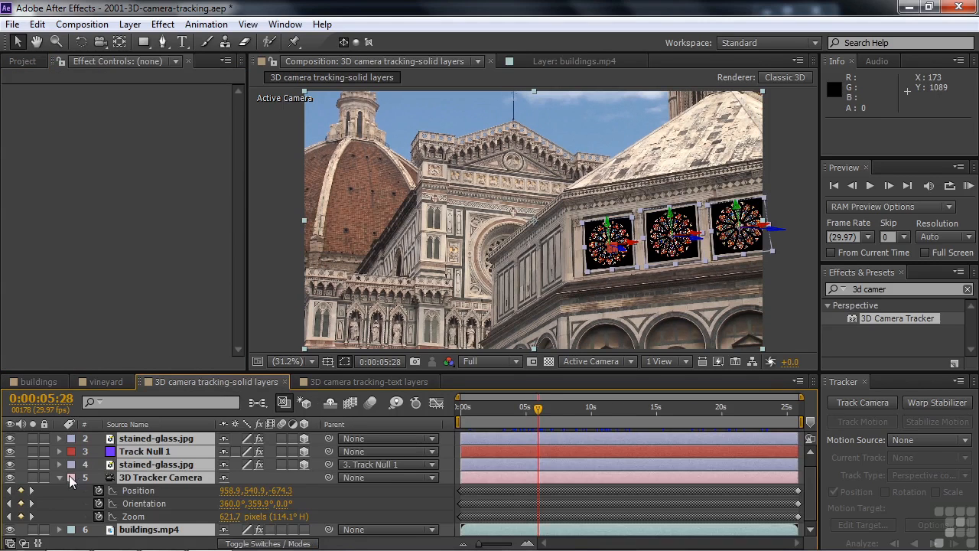
pyautogui.click(60, 477)
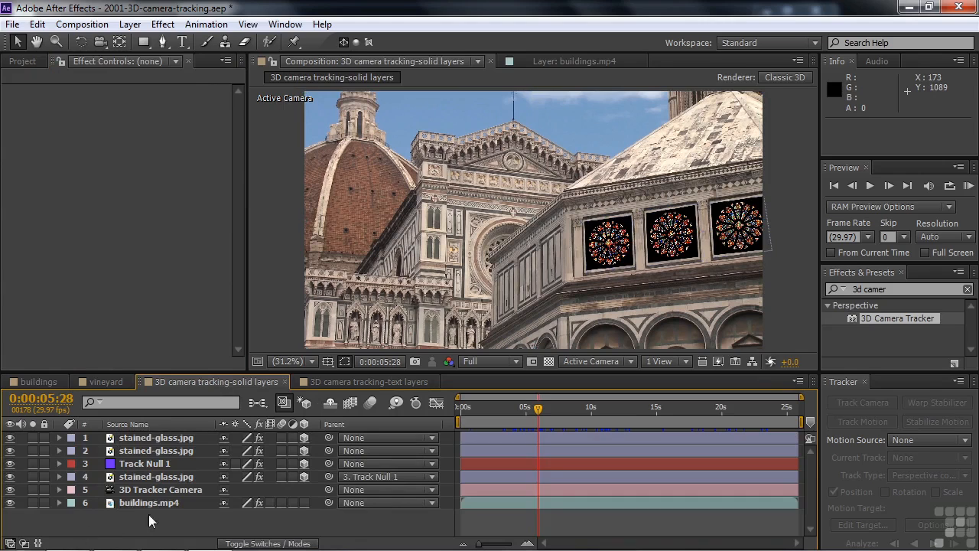
pyautogui.click(116, 503)
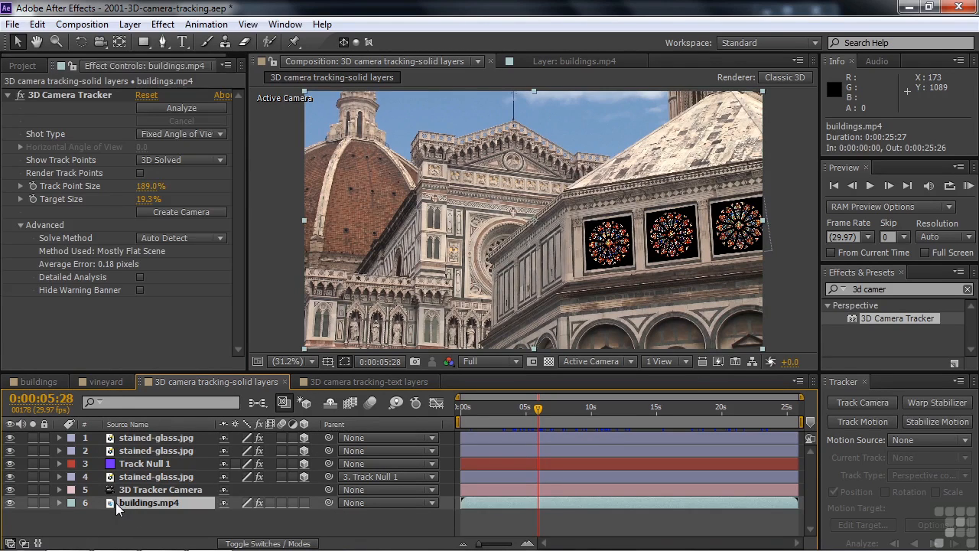
pyautogui.click(34, 96)
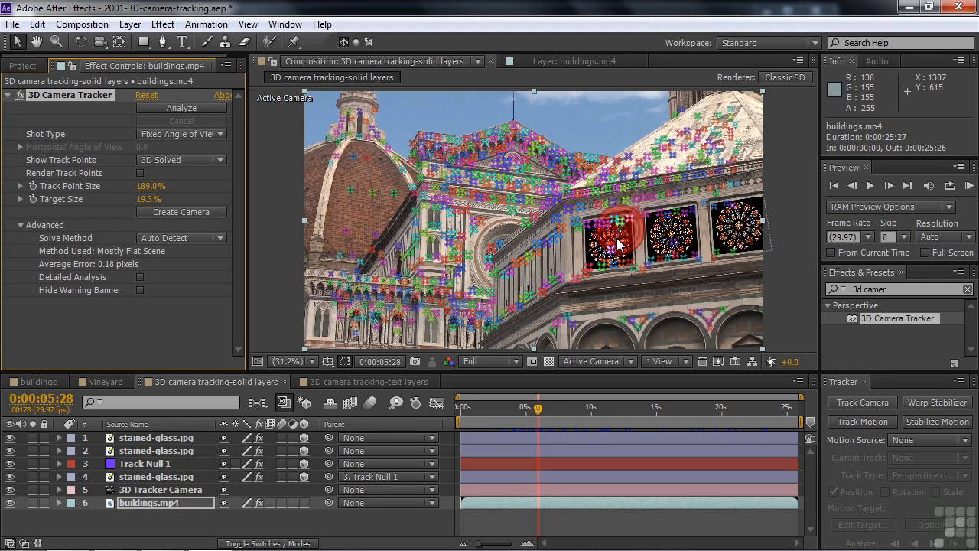
# Step: Return to the buildings composition and review the Shot Type options of its 3D Camera Tracker
pyautogui.click(34, 381)
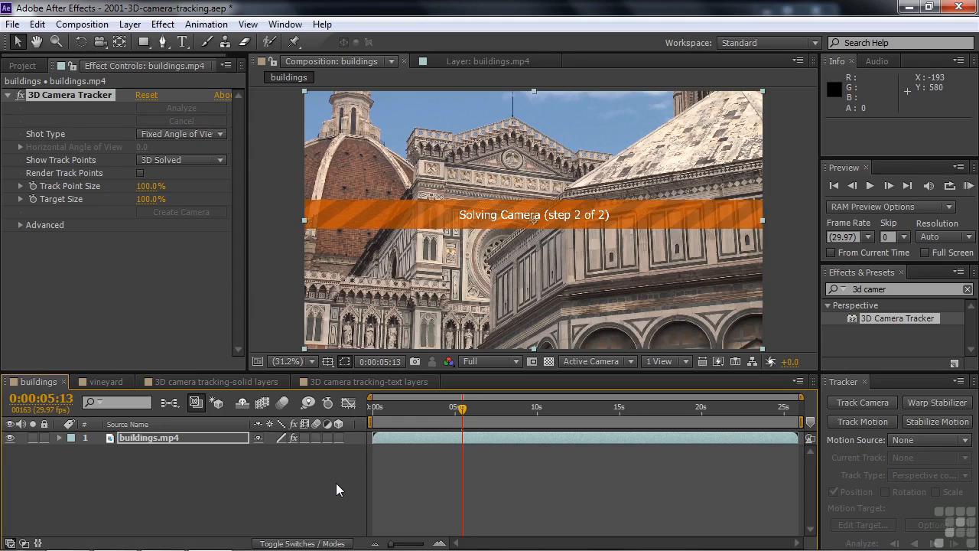
pyautogui.click(219, 134)
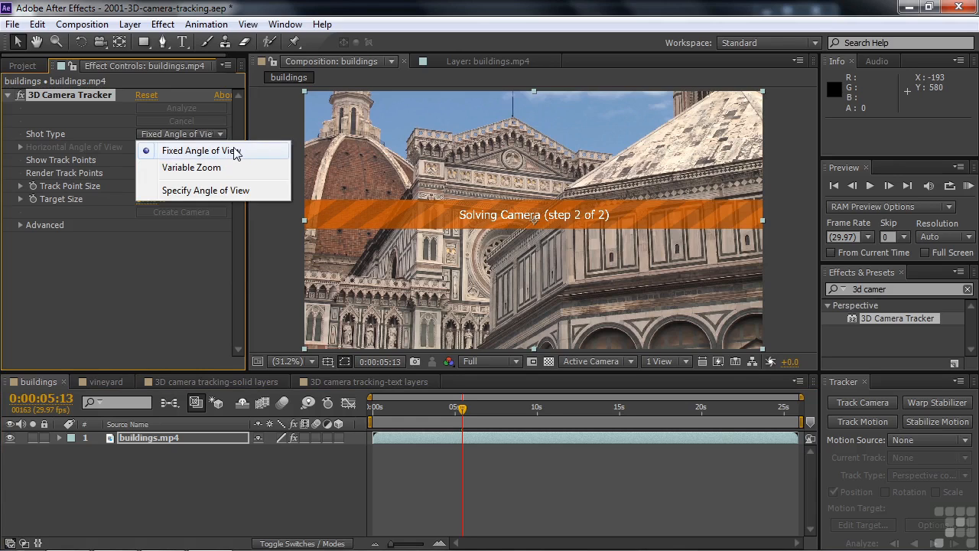
pyautogui.click(184, 259)
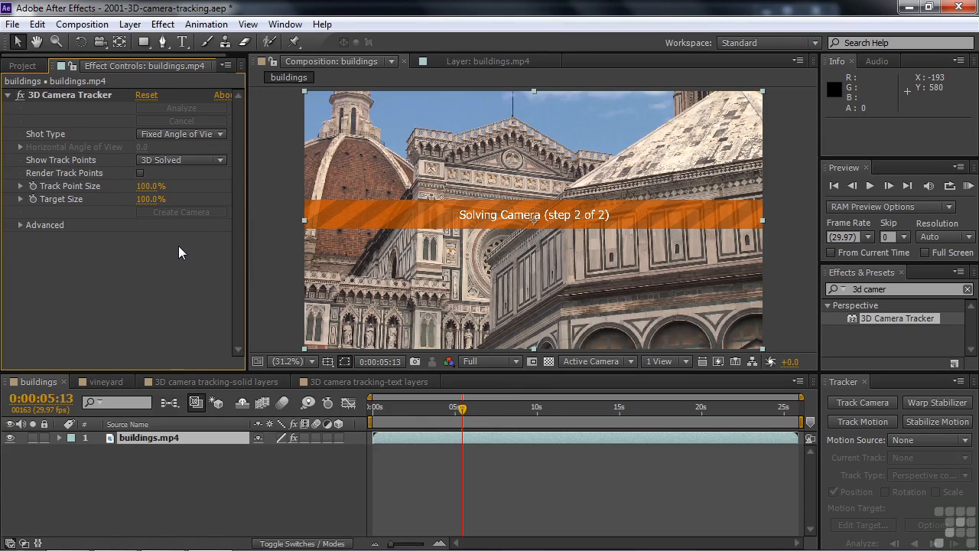
# Step: Expand the tracker's Advanced settings, keep Solve Method on Auto Detect, and display the track points on buildings.mp4
pyautogui.click(21, 225)
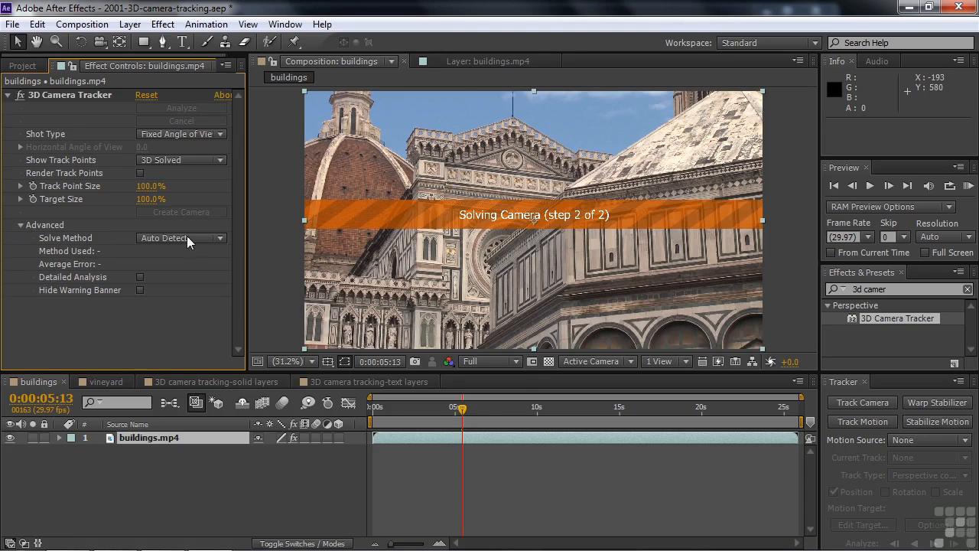
pyautogui.click(224, 237)
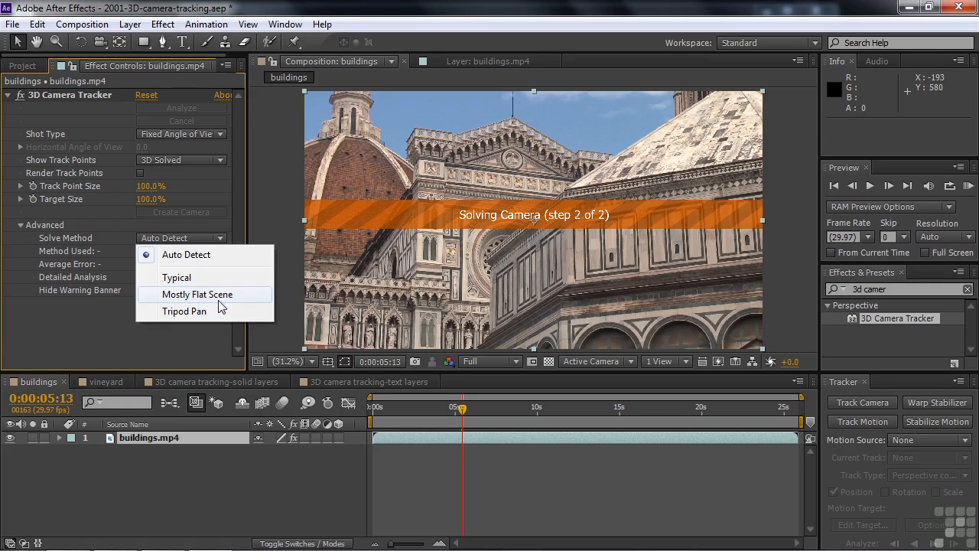
pyautogui.click(226, 256)
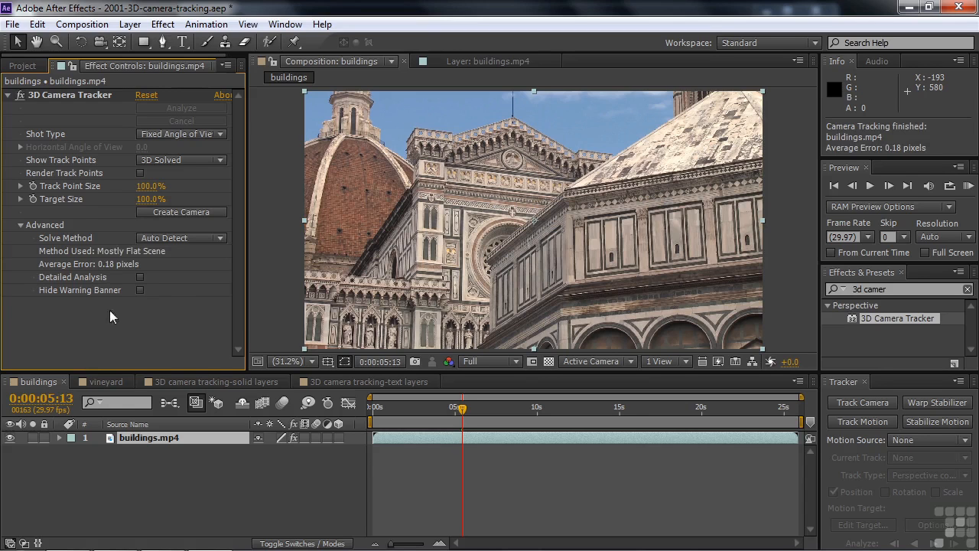
pyautogui.click(60, 94)
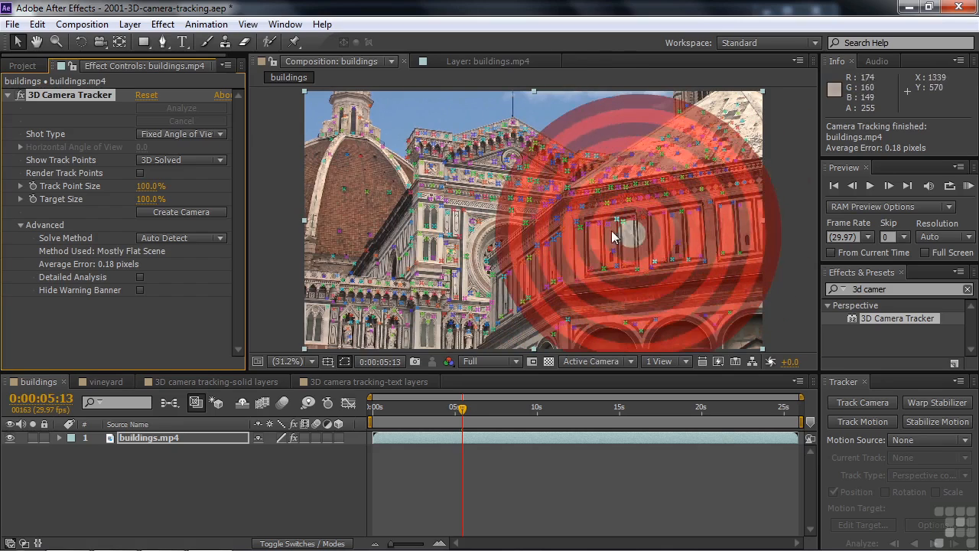
# Step: Switch to the vineyard composition and set the current time to 0:00:00:00
pyautogui.click(98, 385)
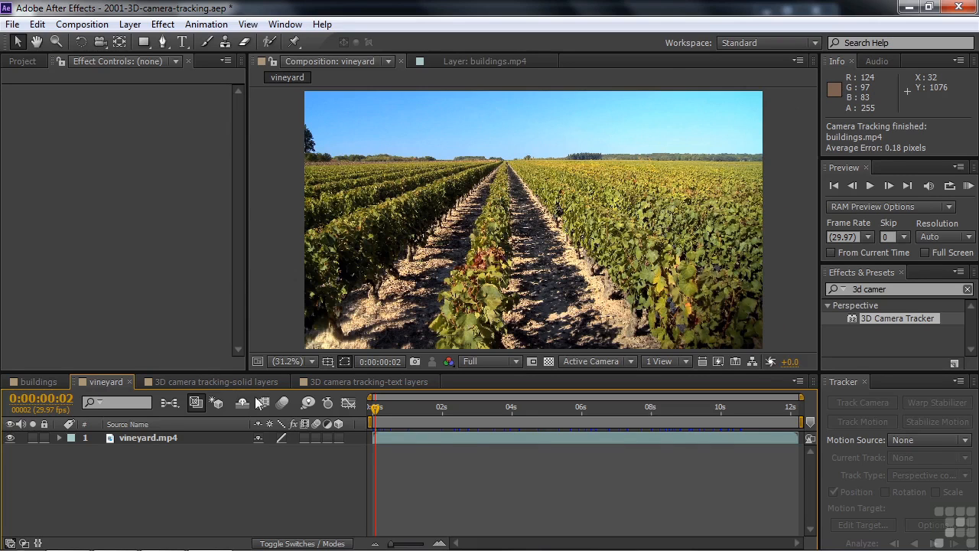
pyautogui.moveTo(380, 411)
pyautogui.mouseDown()
pyautogui.moveTo(497, 400)
pyautogui.moveTo(372, 411)
pyautogui.mouseUp()
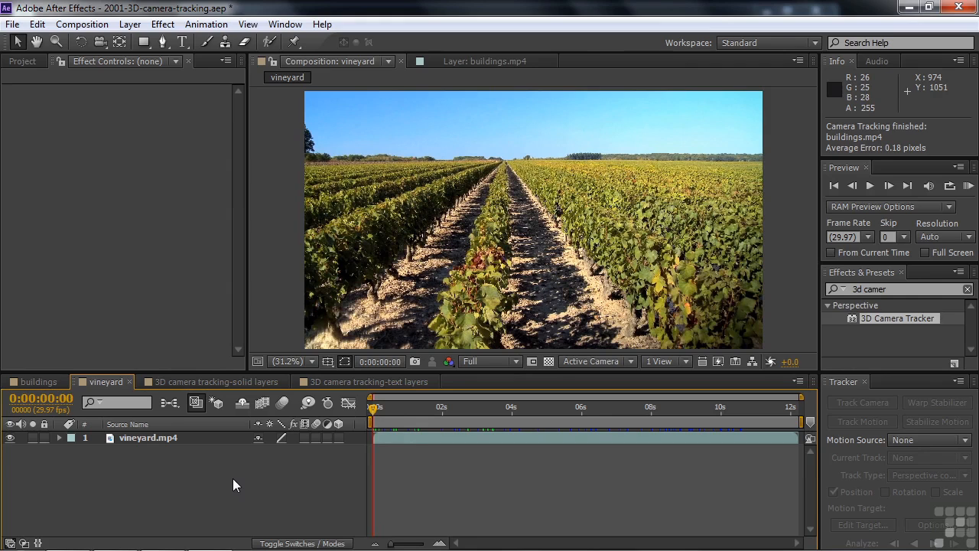